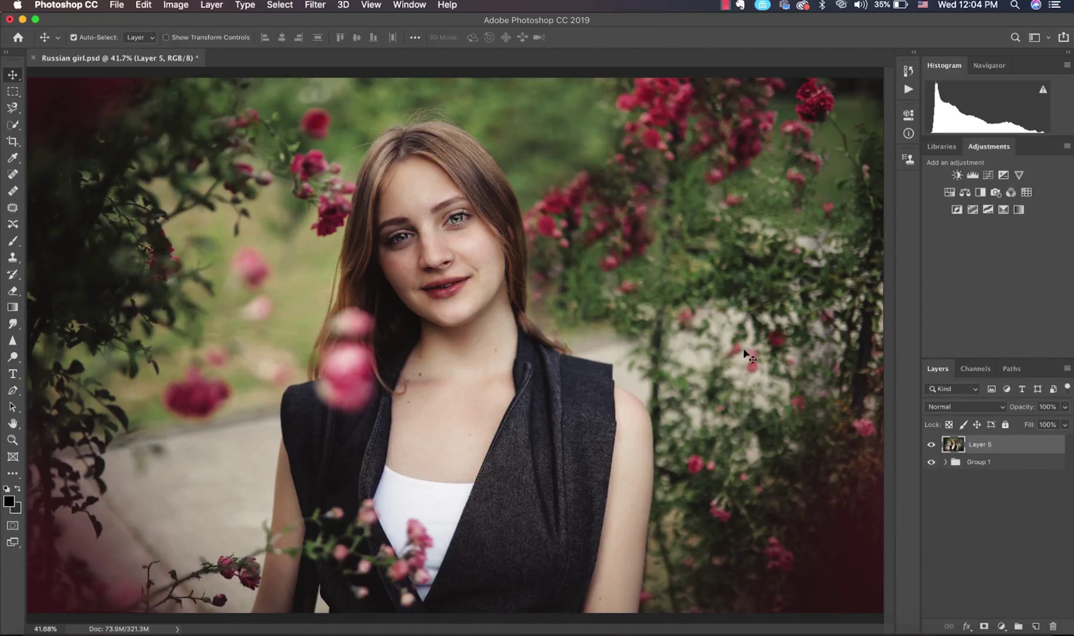
- Inspect the face and neck up close, then add a Gradient Map adjustment layer
{"action": "key", "text": "super+plus"}
{"action": "key", "text": "super+plus"}
{"action": "key", "text": "super+plus"}
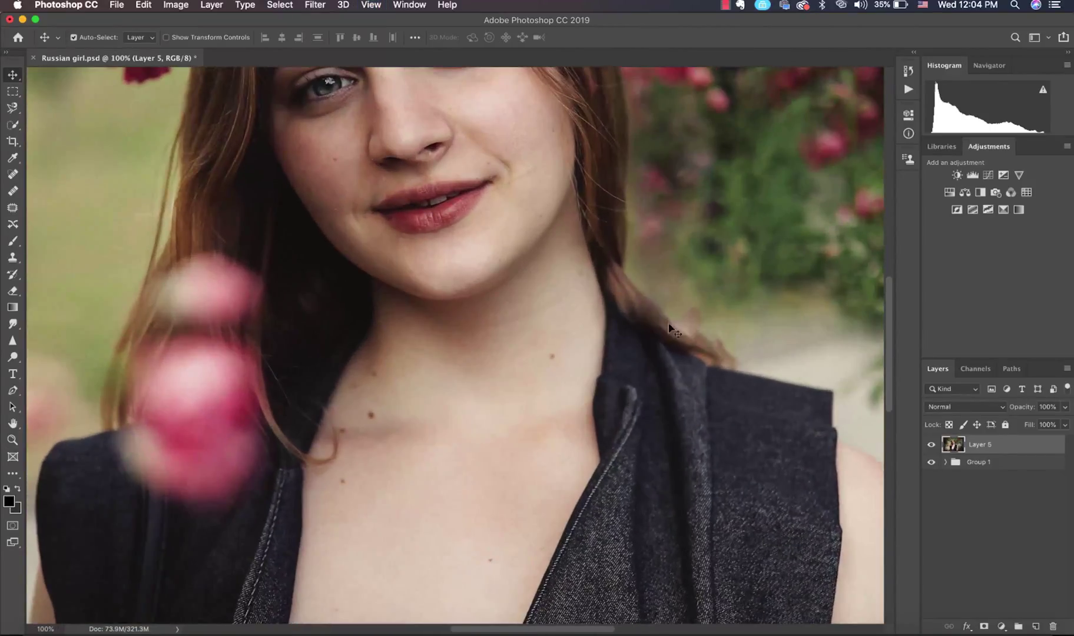
{"action": "scroll", "coordinate": [589, 283], "scroll_direction": "up", "scroll_amount": 5}
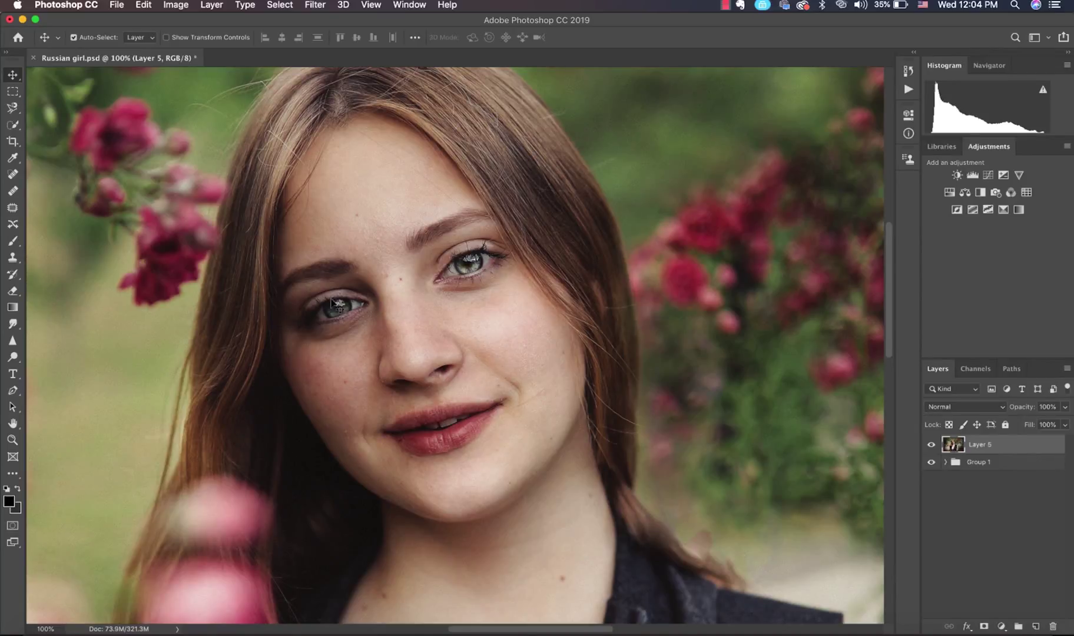
{"action": "key", "text": "super+0"}
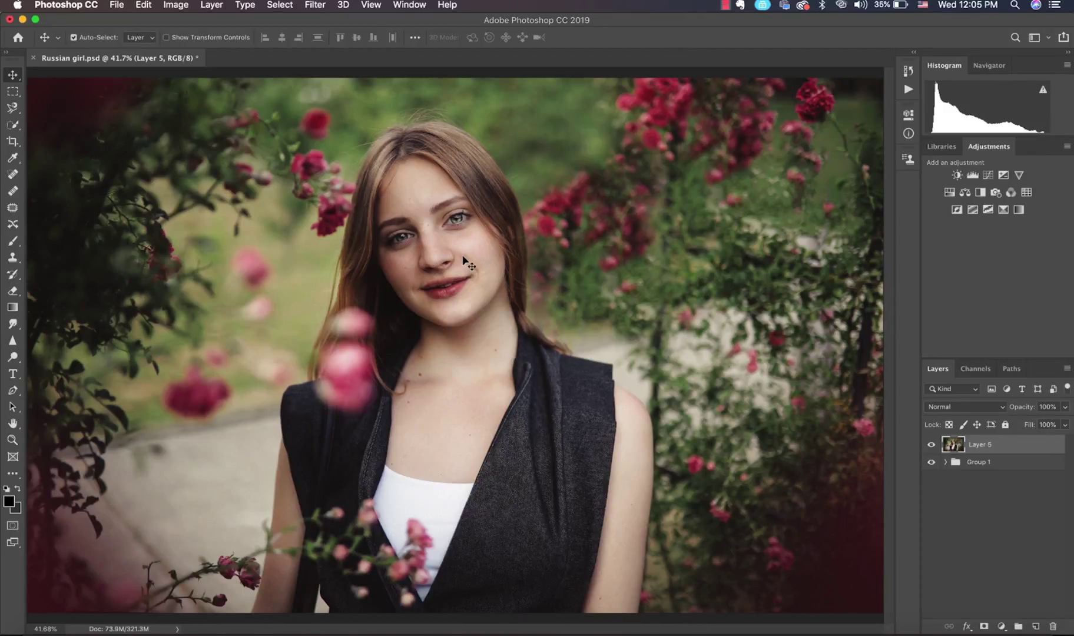
{"action": "key", "text": "super+equal"}
{"action": "key", "text": "super+equal"}
{"action": "scroll", "coordinate": [459, 265], "scroll_direction": "up", "scroll_amount": 3}
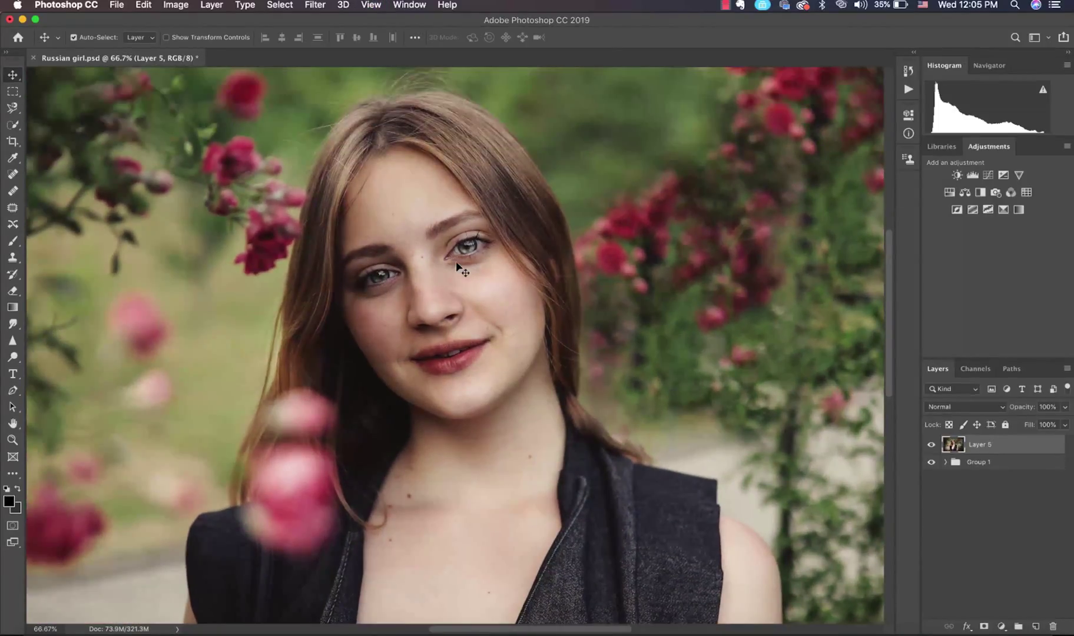
{"action": "scroll", "coordinate": [457, 263], "scroll_direction": "down", "scroll_amount": 2}
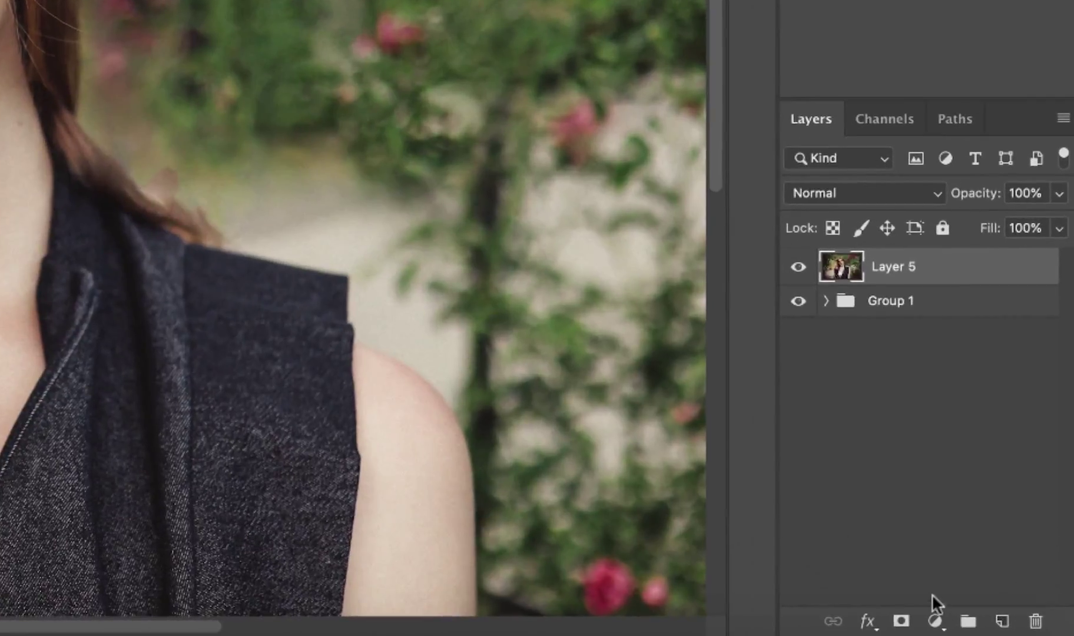
{"action": "left_click", "coordinate": [935, 621]}
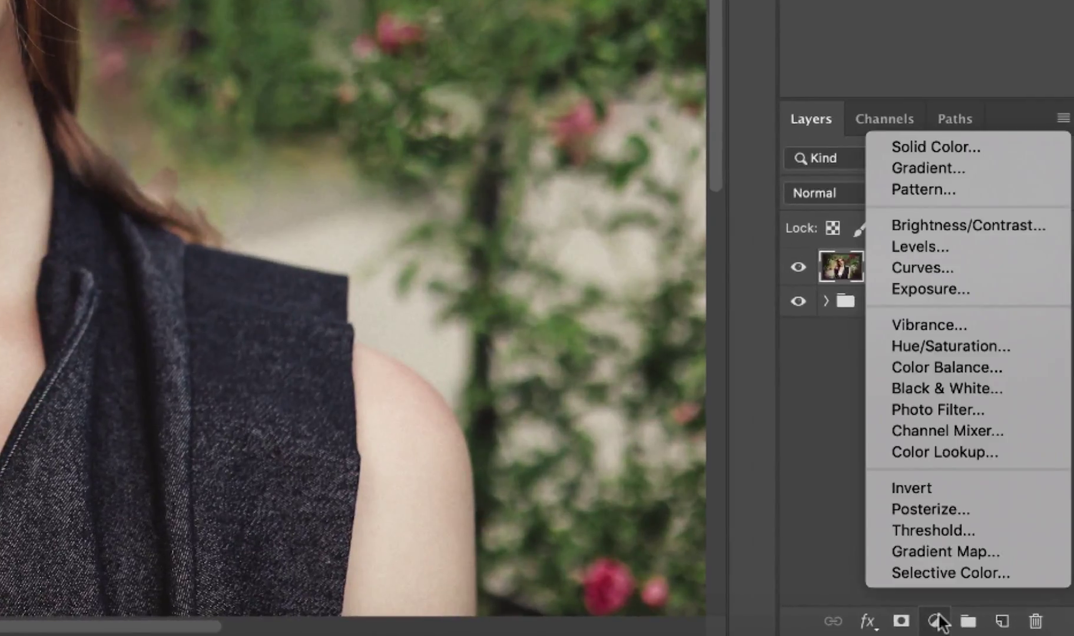
{"action": "left_click", "coordinate": [940, 548]}
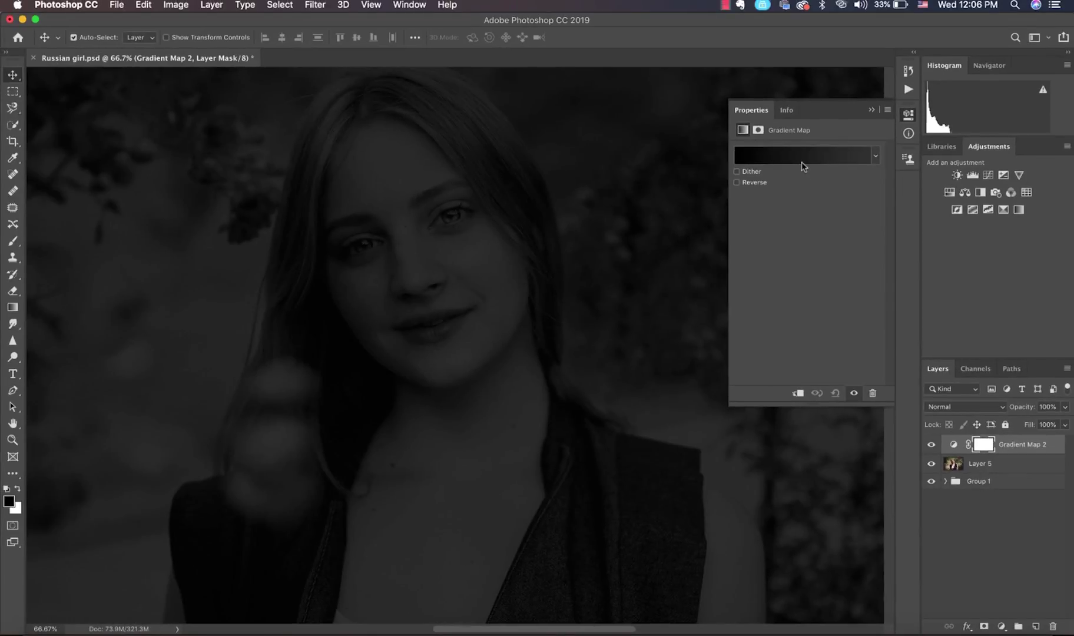
- In the Gradient Editor, replace the current gradients with the Photographic Toning set
{"action": "left_click", "coordinate": [802, 165]}
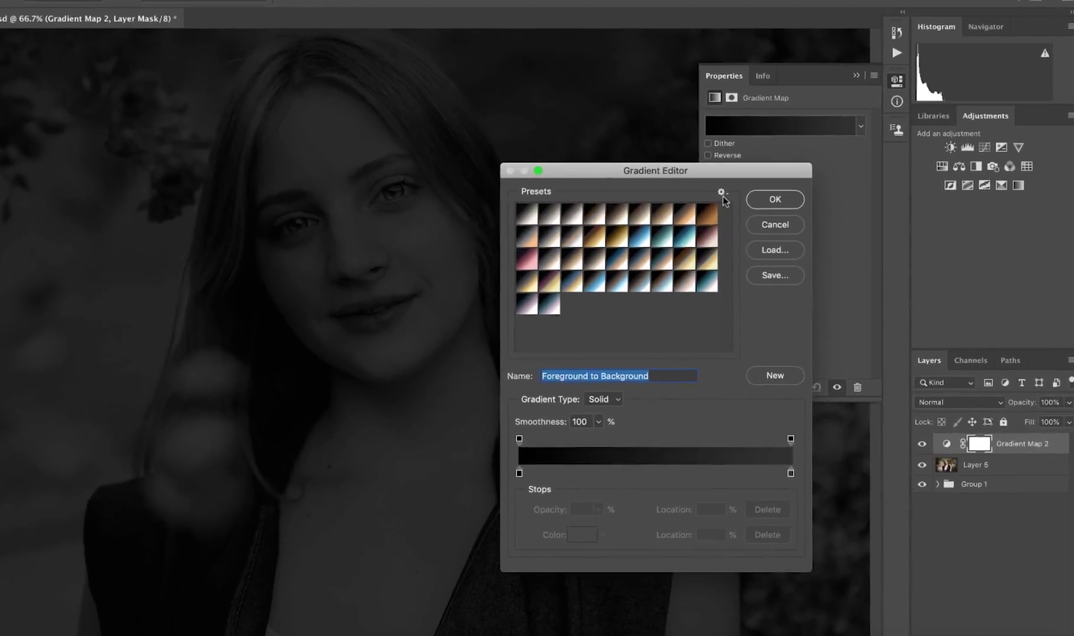
{"action": "left_click", "coordinate": [749, 216]}
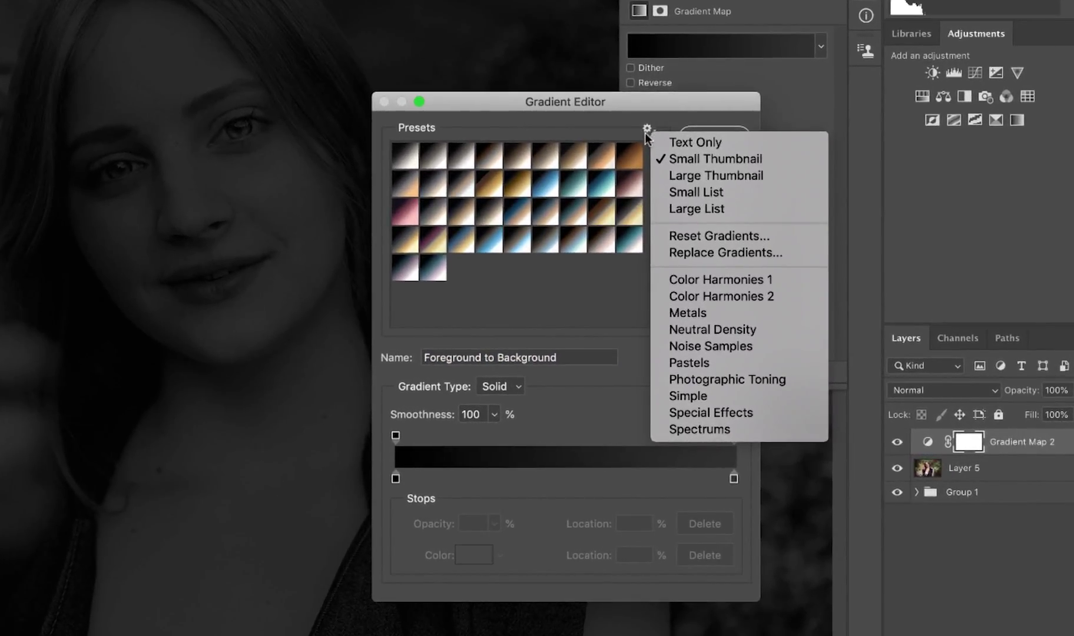
{"action": "left_click", "coordinate": [717, 381]}
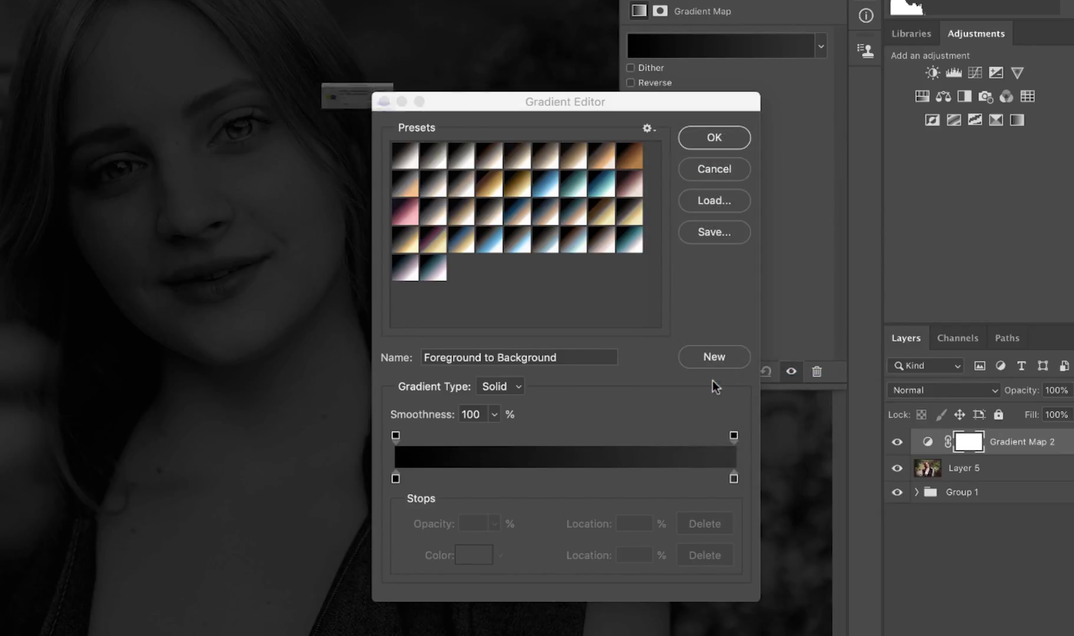
{"action": "left_click", "coordinate": [498, 137]}
- Try Sepia 5, then apply the Sepia Antique gradient to the map
{"action": "left_click_drag", "start_coordinate": [570, 95], "coordinate": [534, 105]}
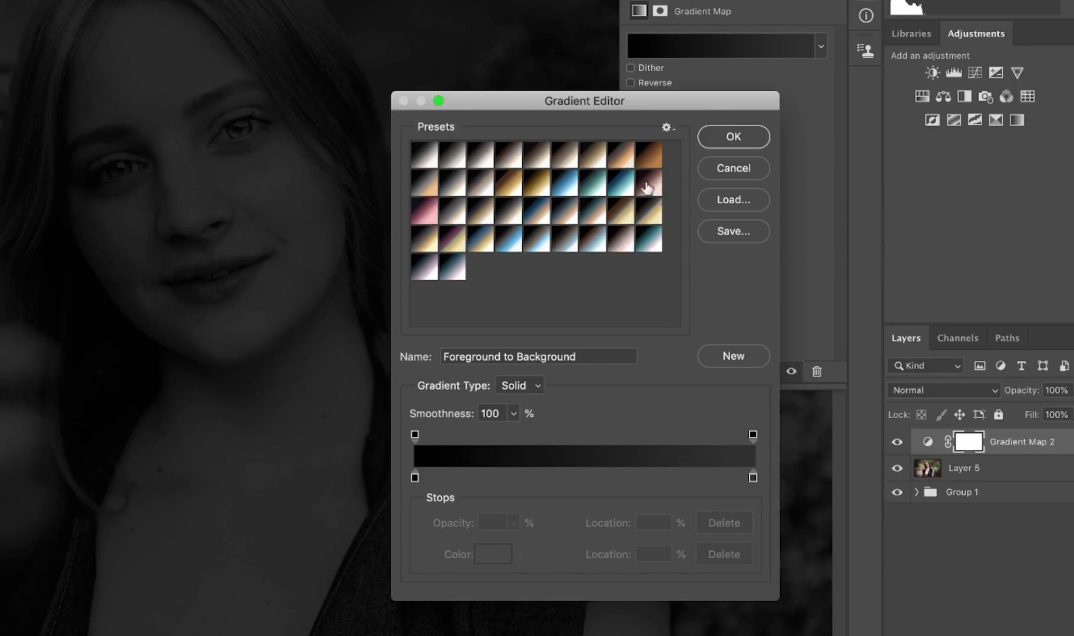
{"action": "left_click_drag", "start_coordinate": [652, 195], "coordinate": [594, 192]}
{"action": "left_click_drag", "start_coordinate": [543, 111], "coordinate": [566, 111]}
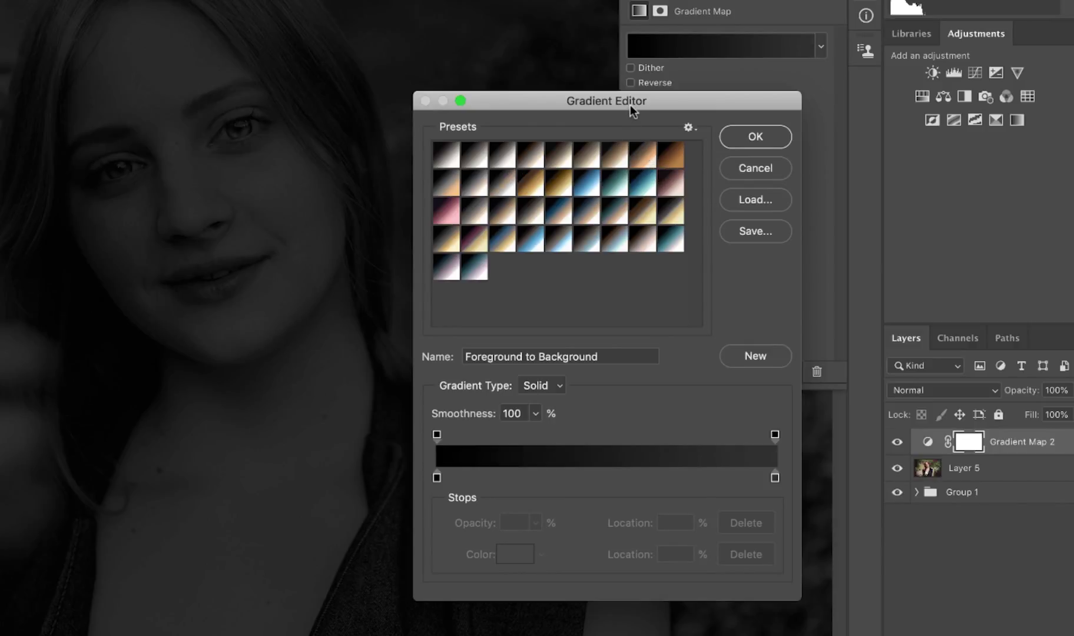
{"action": "left_click_drag", "start_coordinate": [630, 104], "coordinate": [610, 100]}
{"action": "left_click", "coordinate": [624, 151]}
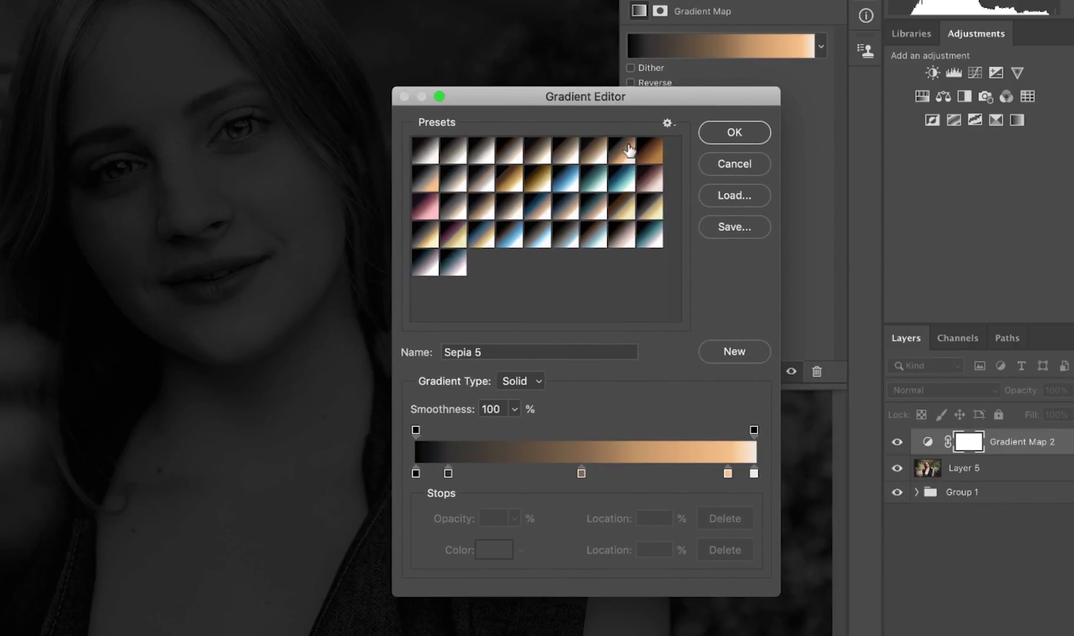
{"action": "left_click", "coordinate": [647, 153]}
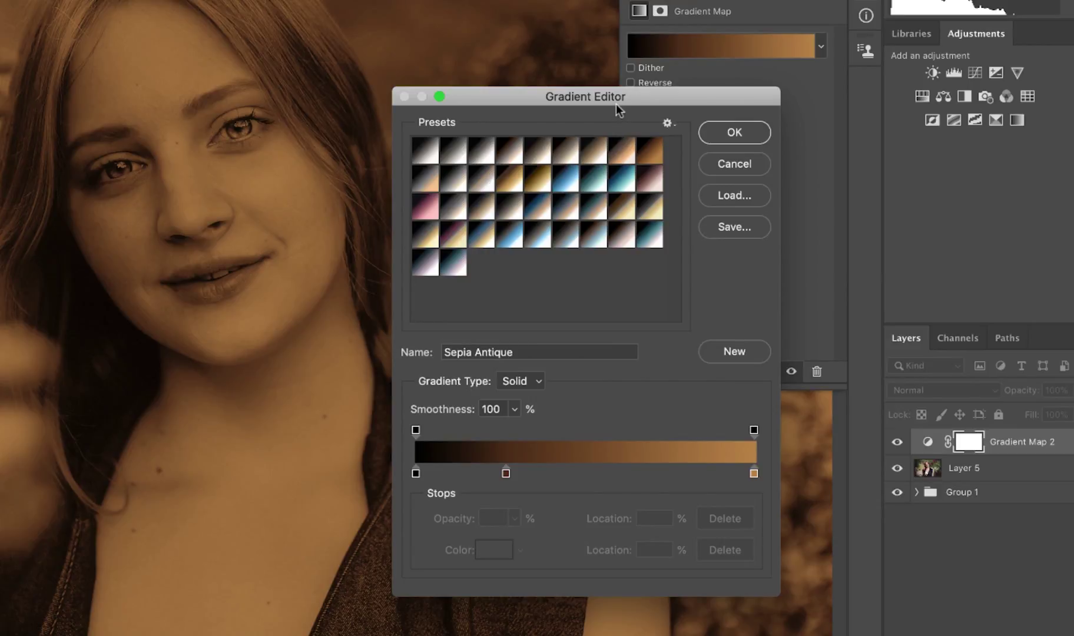
{"action": "left_click_drag", "start_coordinate": [616, 104], "coordinate": [618, 103]}
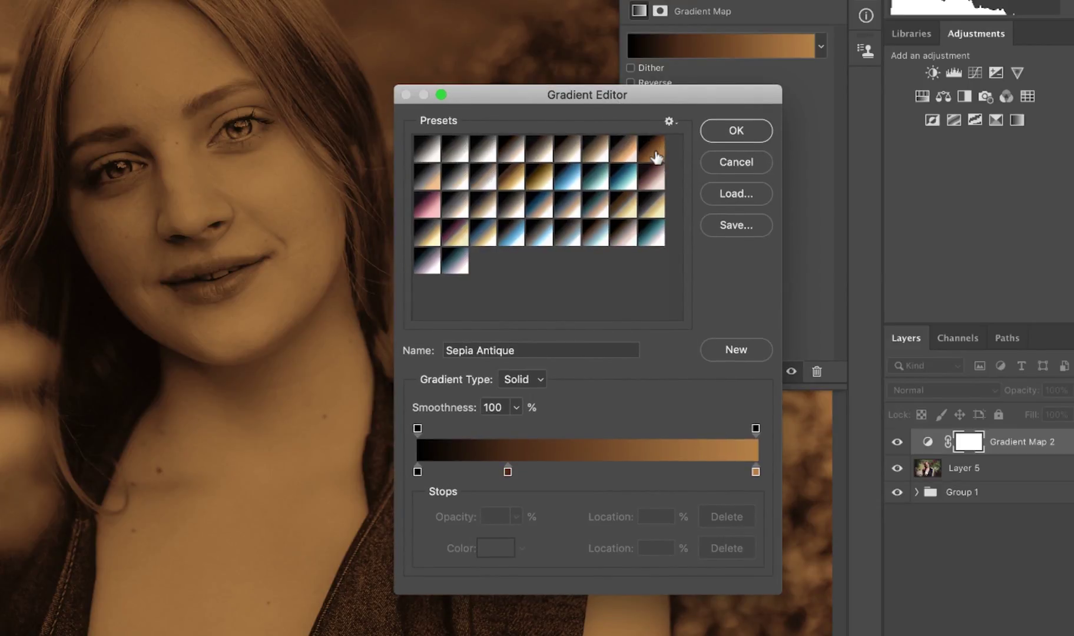
{"action": "left_click", "coordinate": [736, 132]}
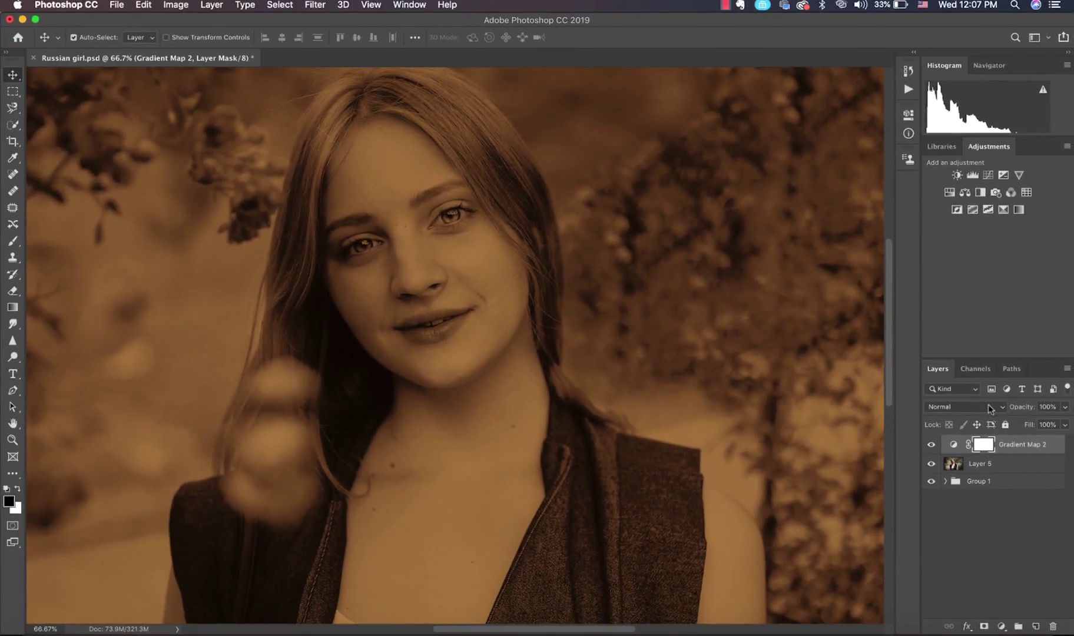
- Set the Gradient Map 2 layer to 48% opacity and Soft Light blend mode
{"action": "left_click_drag", "start_coordinate": [1068, 408], "coordinate": [1035, 427]}
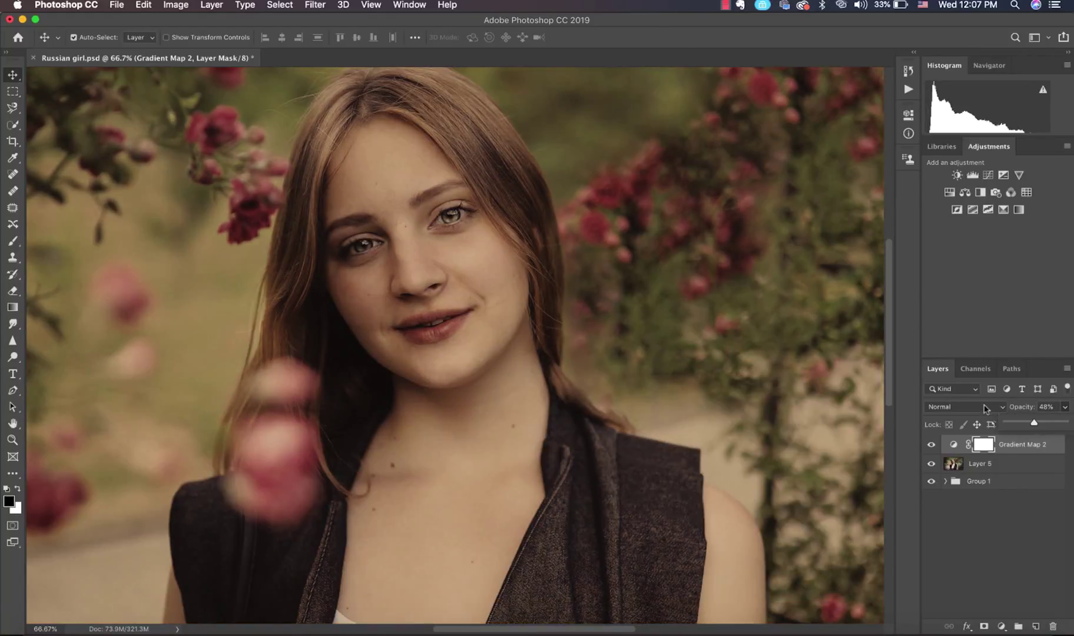
{"action": "left_click", "coordinate": [963, 406]}
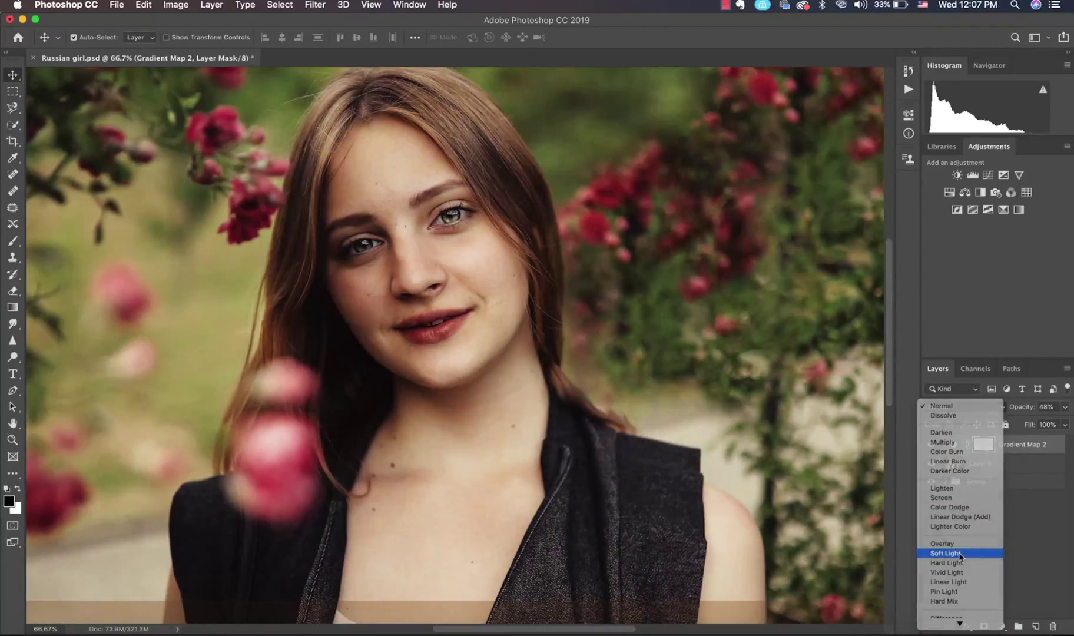
{"action": "left_click", "coordinate": [945, 554]}
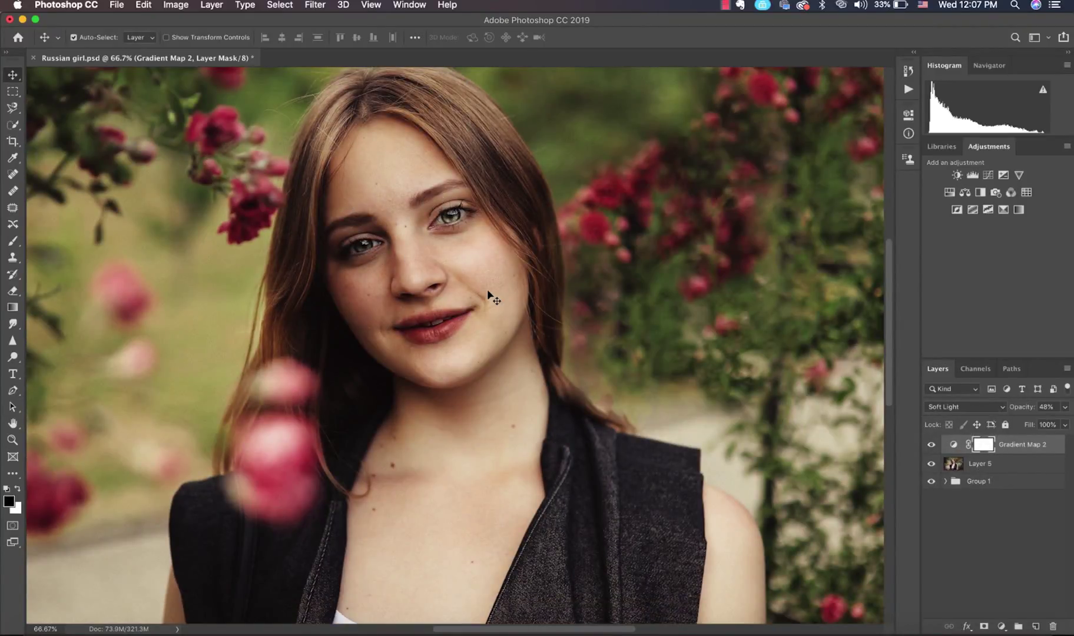
- Toggle the sepia layer's visibility to compare, then zoom in on the portrait
{"action": "left_click", "coordinate": [936, 449]}
{"action": "left_click", "coordinate": [936, 449]}
{"action": "left_click", "coordinate": [936, 450]}
{"action": "left_click", "coordinate": [936, 451]}
{"action": "key", "text": "super+0"}
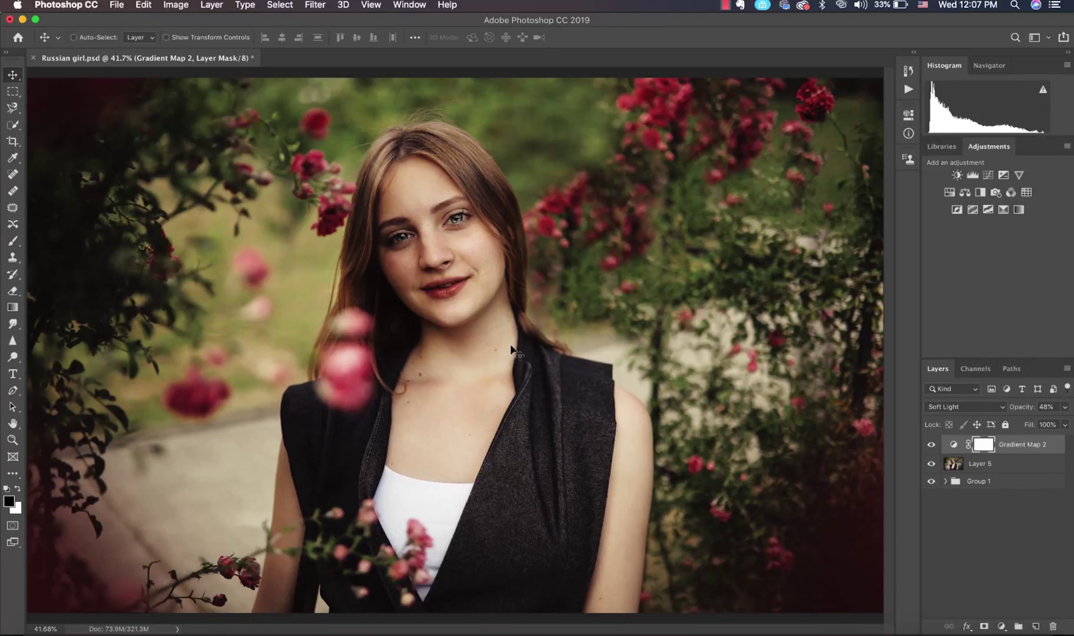
{"action": "key", "text": "super+equal"}
{"action": "key", "text": "super+equal"}
{"action": "scroll", "coordinate": [415, 285], "scroll_direction": "up", "scroll_amount": 5}
{"action": "scroll", "coordinate": [465, 418], "scroll_direction": "down", "scroll_amount": 3}
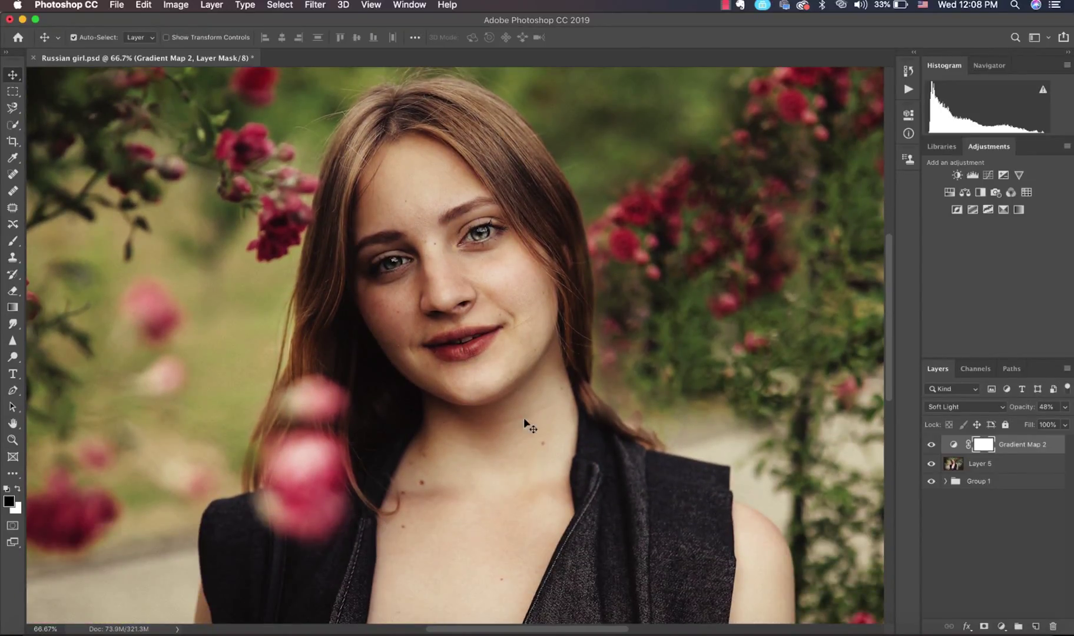
- In Gradient Map 2's Blending Options, move the Underlying Layer black slider to spare the darkest tones
{"action": "left_click", "coordinate": [966, 627]}
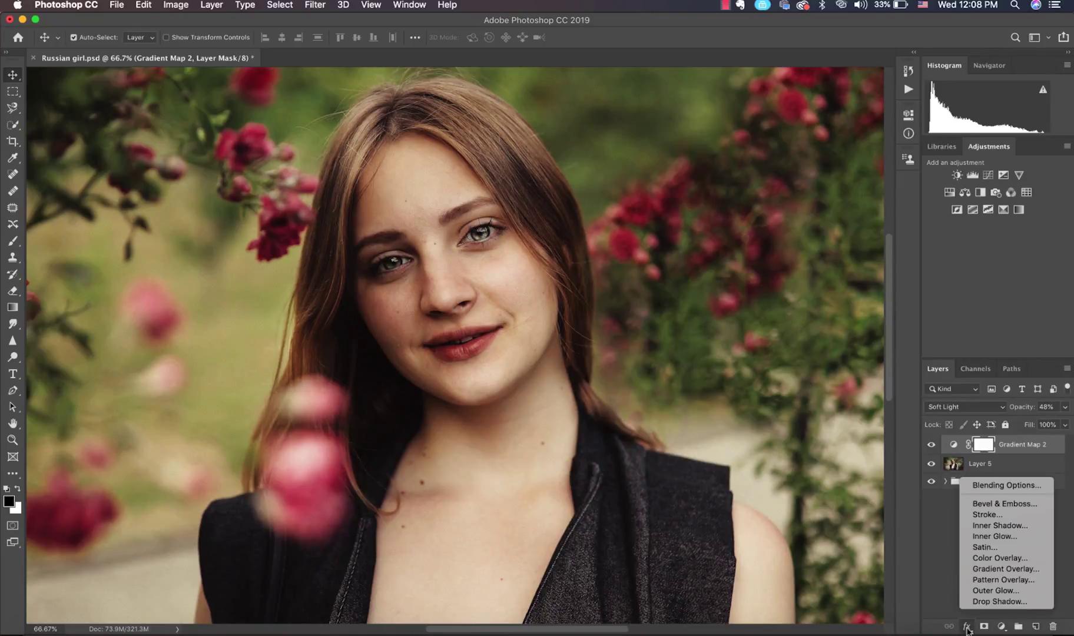
{"action": "left_click", "coordinate": [1031, 487]}
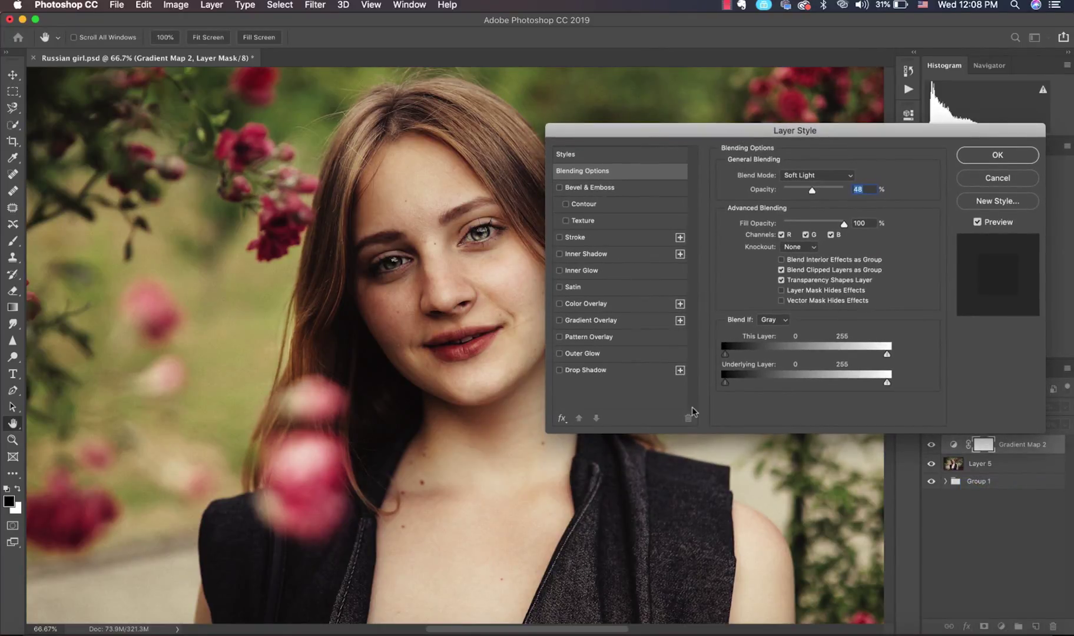
{"action": "left_click_drag", "start_coordinate": [755, 136], "coordinate": [784, 122]}
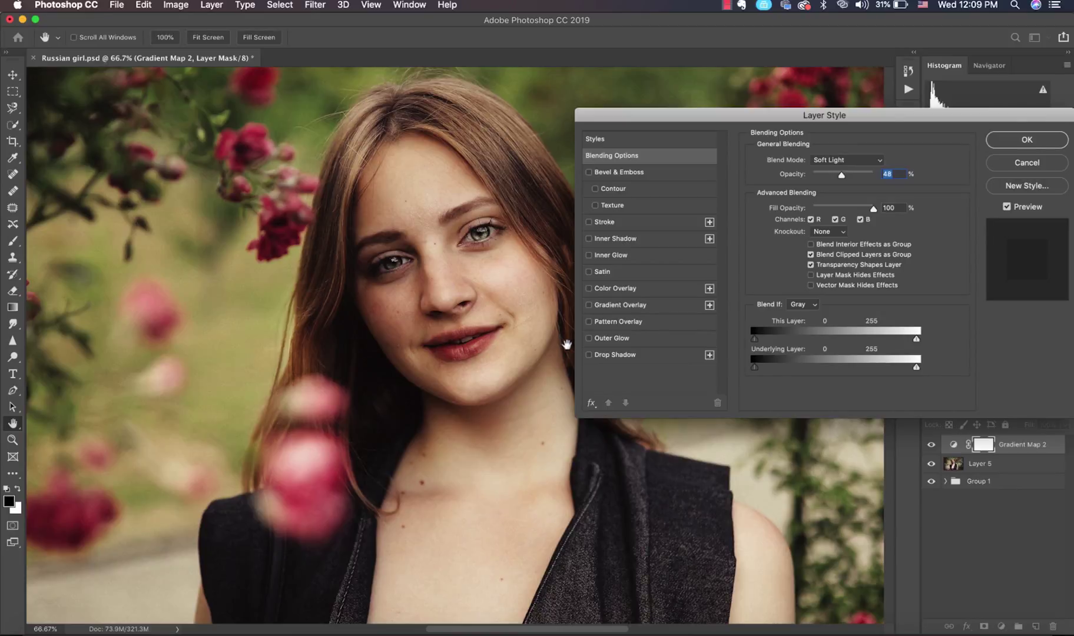
{"action": "left_click_drag", "start_coordinate": [755, 368], "coordinate": [779, 374]}
{"action": "left_click", "coordinate": [623, 162]}
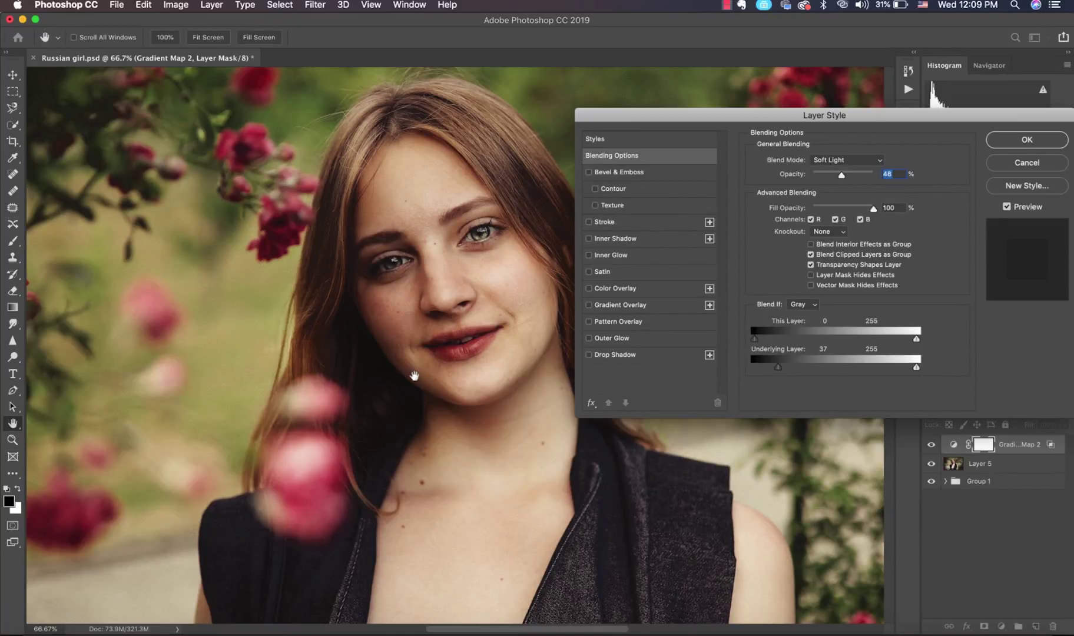
- Alt-split the Underlying Layer black slider to 32/108 for a gradual shadow fade
{"action": "left_click_drag", "start_coordinate": [780, 369], "coordinate": [804, 369]}
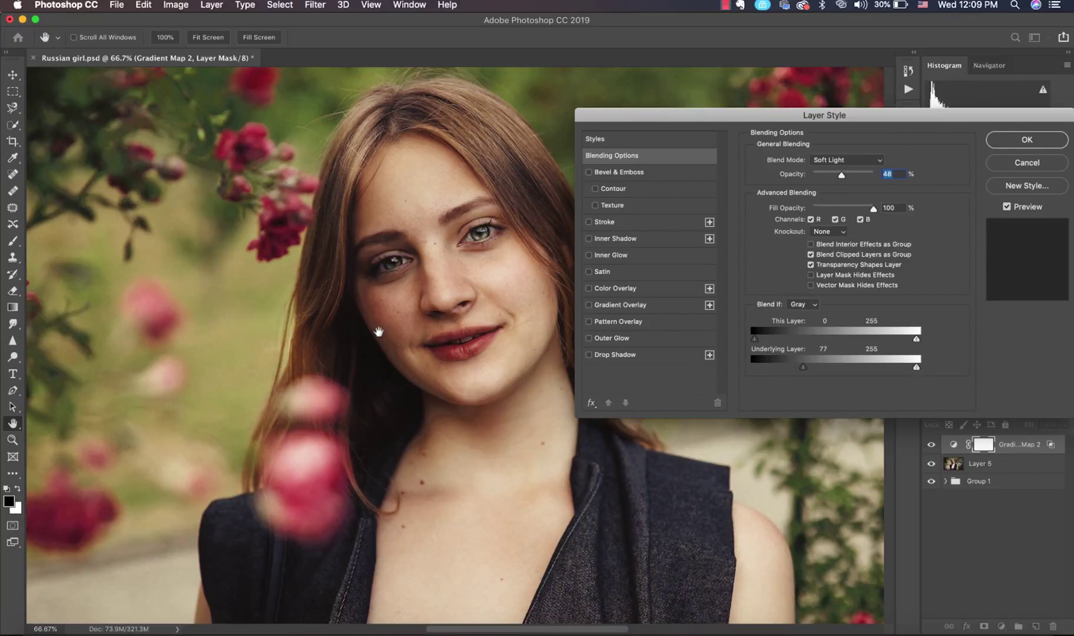
{"action": "key", "text": "super+equal"}
{"action": "key", "text": "super+equal"}
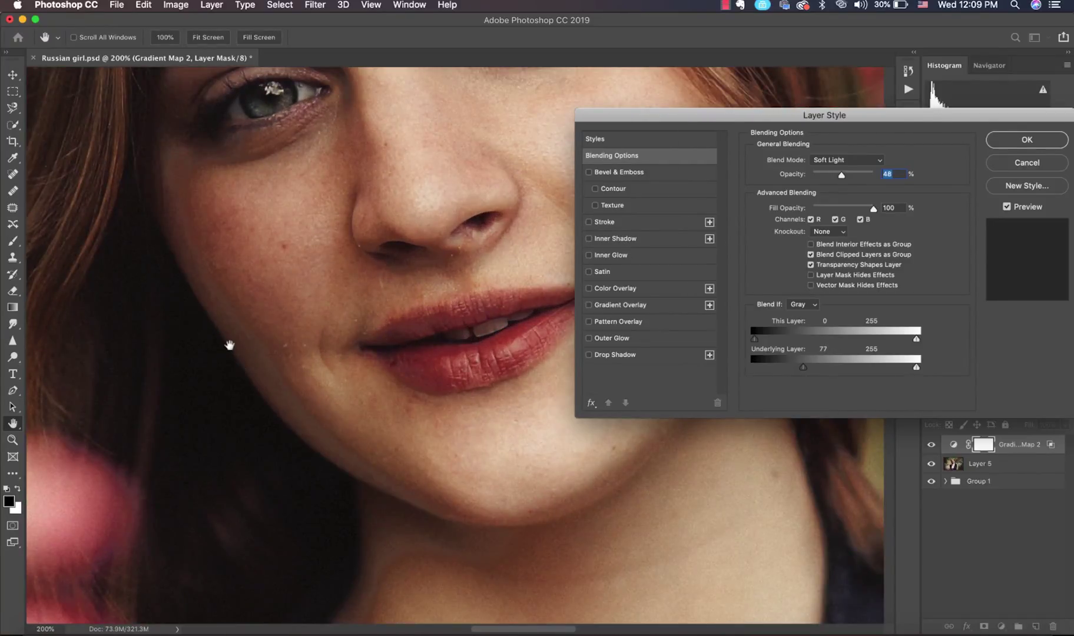
{"action": "left_click_drag", "start_coordinate": [801, 369], "coordinate": [777, 371]}
{"action": "key", "text": "super+minus"}
{"action": "key", "text": "super+minus"}
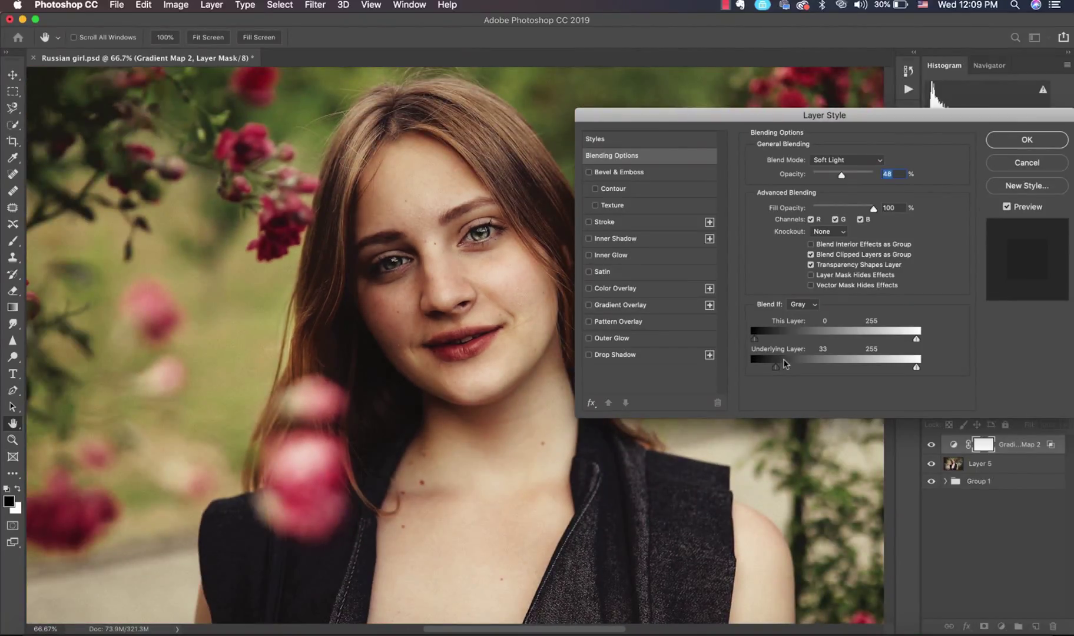
{"action": "key", "text": "alt"}
{"action": "left_click_drag", "start_coordinate": [779, 369], "coordinate": [812, 370]}
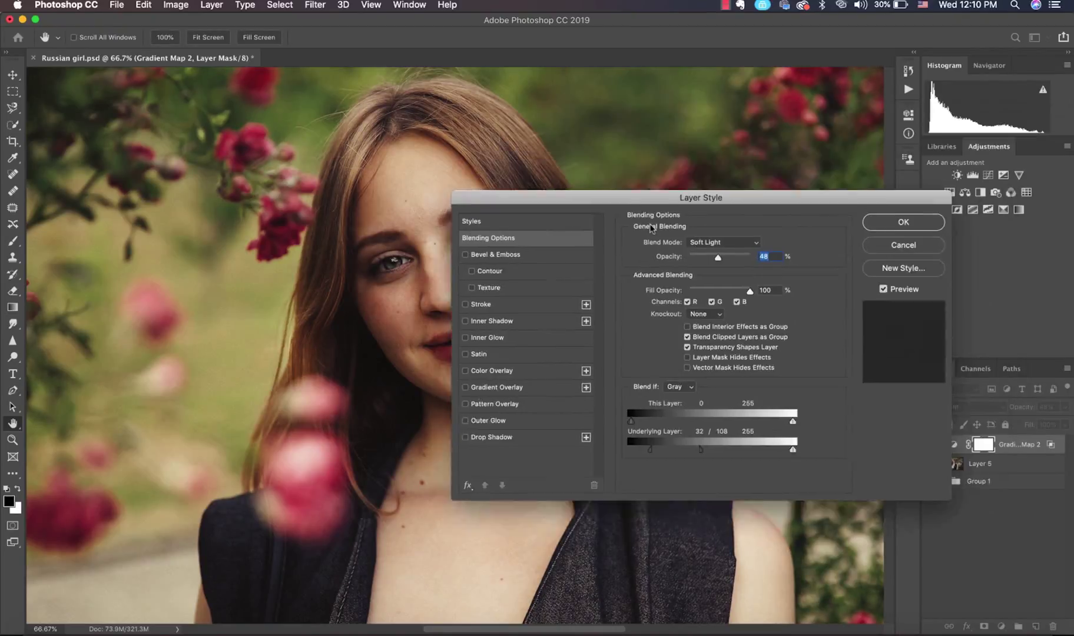
{"action": "left_click_drag", "start_coordinate": [728, 216], "coordinate": [740, 254]}
- Commit the Blend If settings and toggle the gradient map toning to compare
{"action": "left_click", "coordinate": [795, 271]}
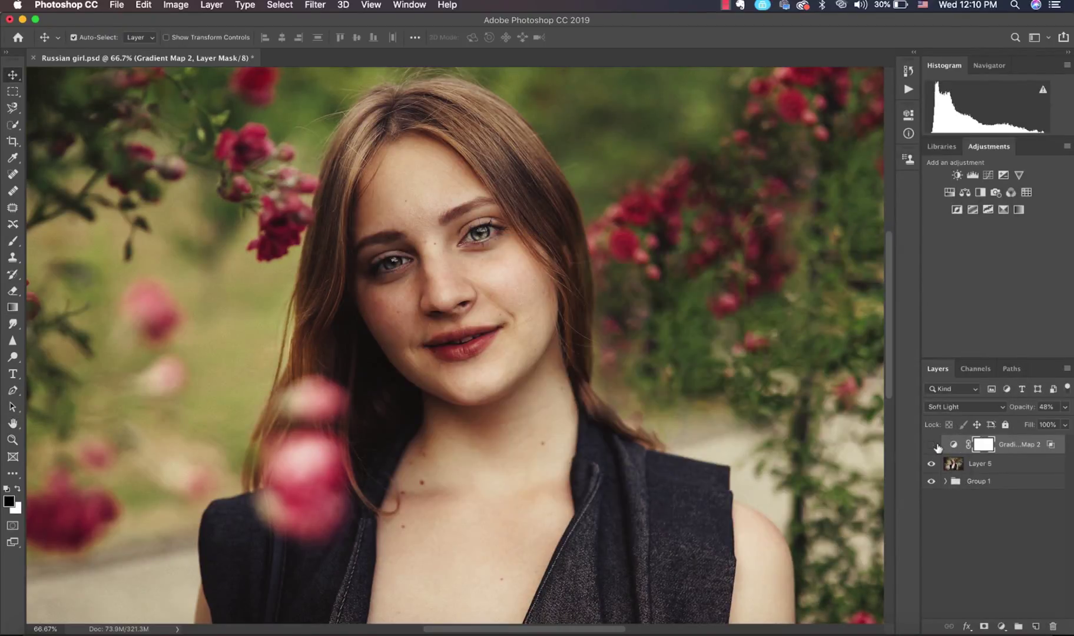
{"action": "key", "text": "super+0"}
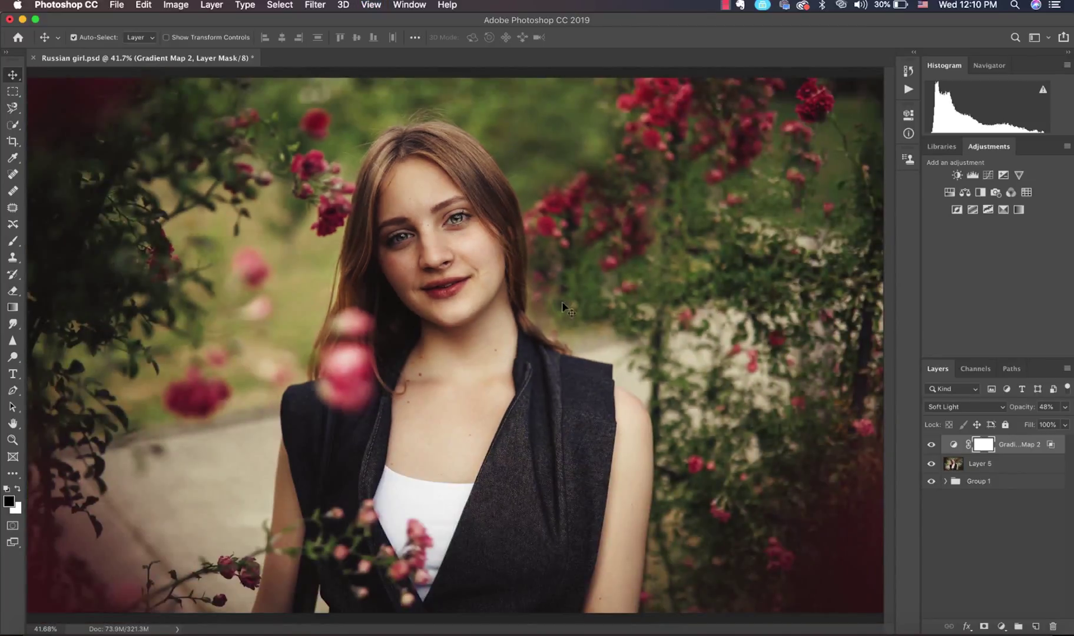
{"action": "left_click", "coordinate": [931, 444]}
{"action": "left_click", "coordinate": [931, 444]}
- Zoom in to check the portrait, fit it back on screen, and select the Brush tool
{"action": "key", "text": "super+plus"}
{"action": "key", "text": "super+plus"}
{"action": "scroll", "coordinate": [337, 257], "scroll_direction": "up", "scroll_amount": 1}
{"action": "scroll", "coordinate": [336, 259], "scroll_direction": "up", "scroll_amount": 5}
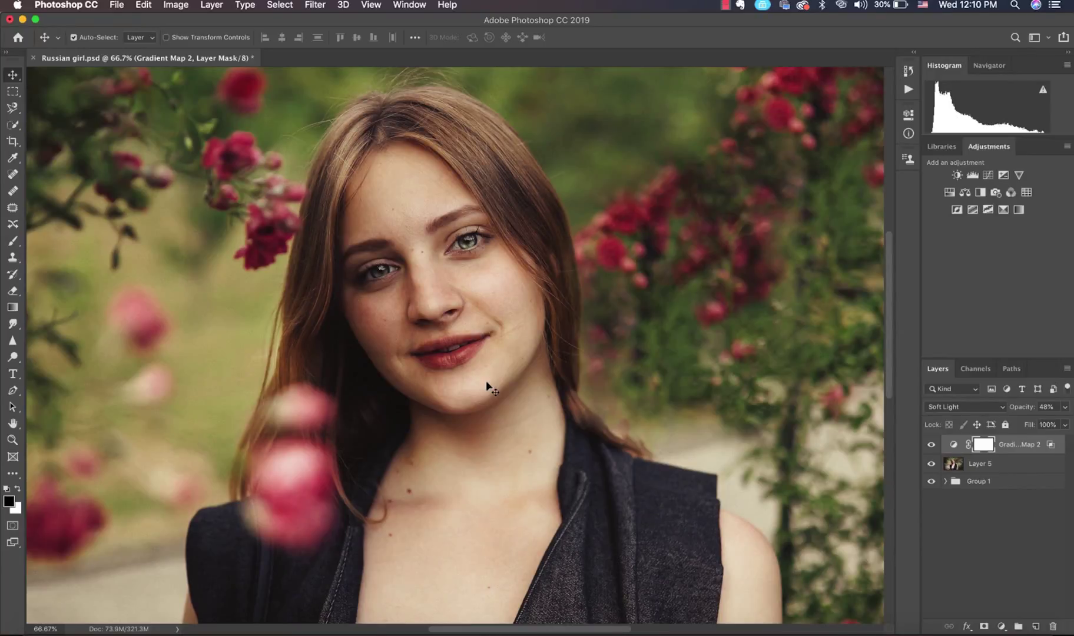
{"action": "key", "text": "super+0"}
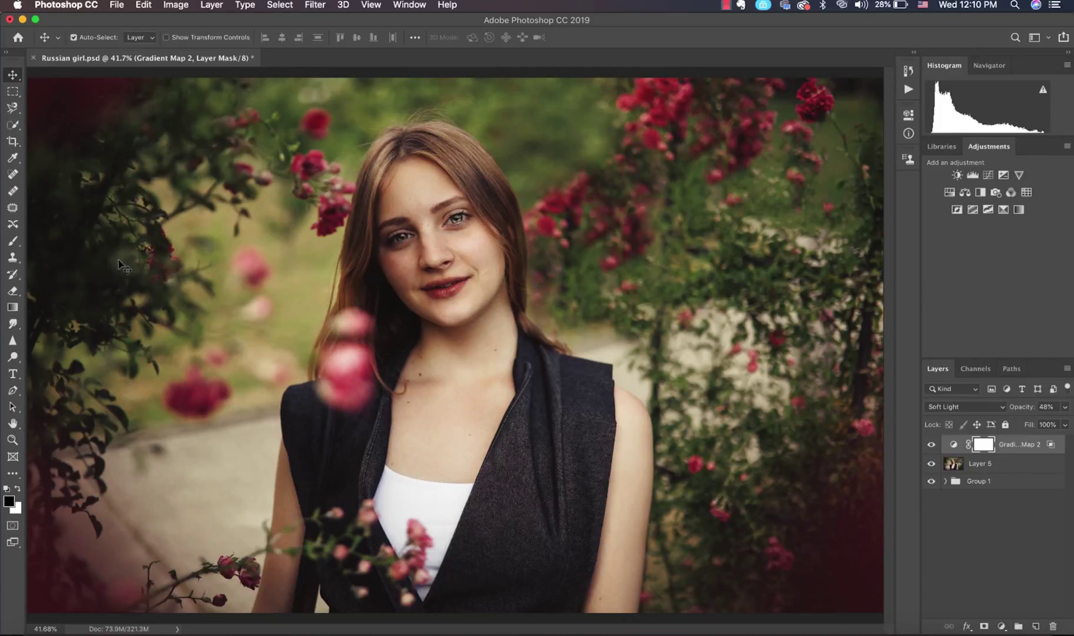
{"action": "left_click", "coordinate": [12, 241]}
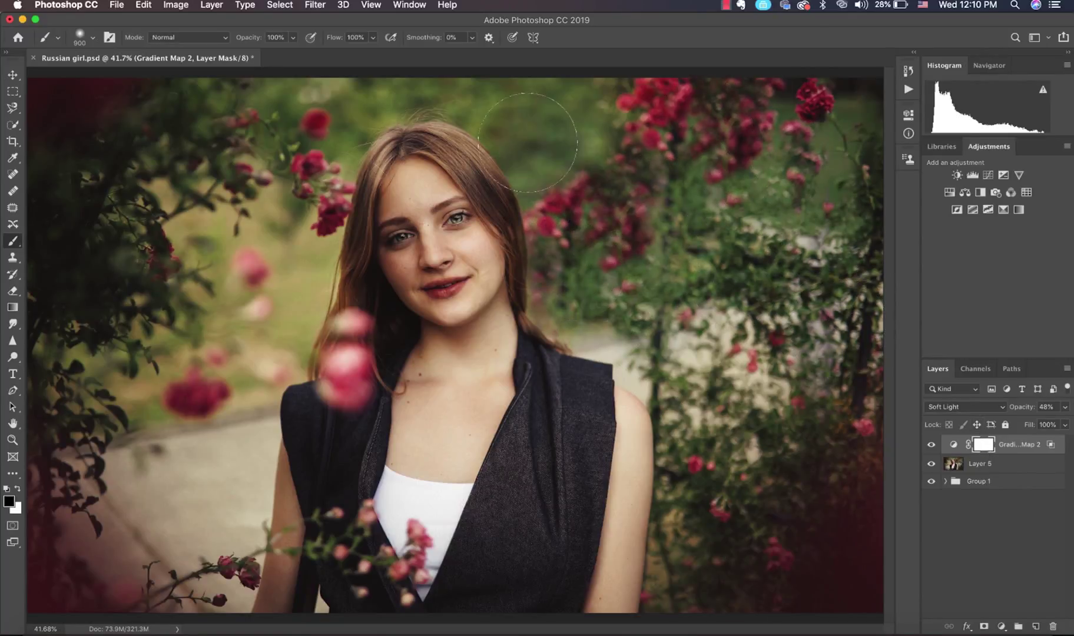
- Paint black on the mask over the left and right background, then raise opacity to 55%
{"action": "mouse_move", "coordinate": [829, 614]}
{"action": "left_mouse_down"}
{"action": "mouse_move", "coordinate": [739, 610]}
{"action": "mouse_move", "coordinate": [701, 516]}
{"action": "mouse_move", "coordinate": [727, 418]}
{"action": "left_mouse_up"}
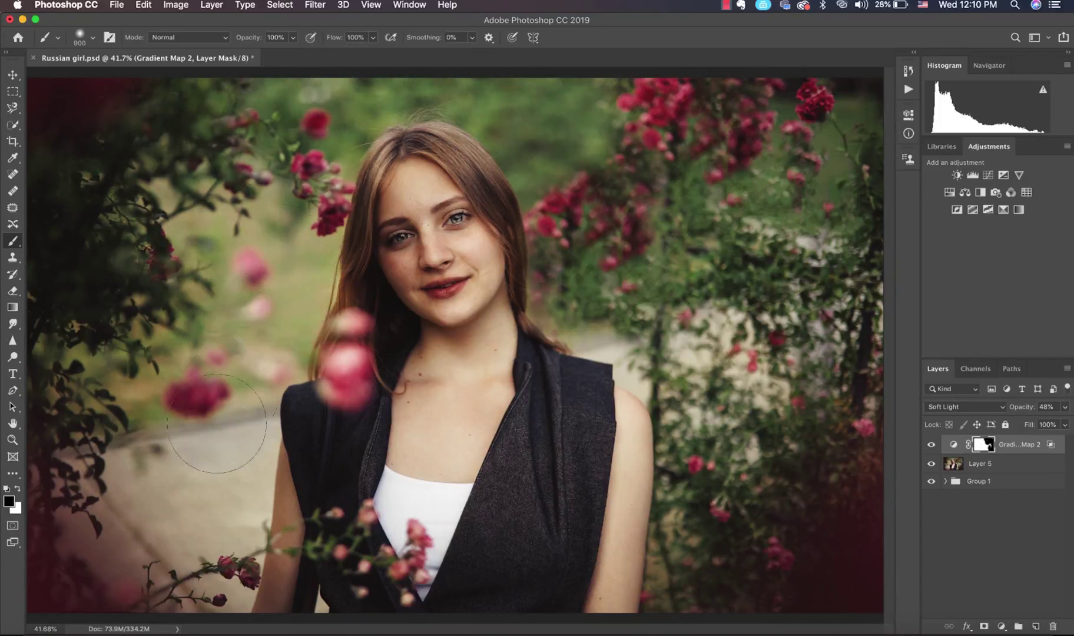
{"action": "left_click_drag", "start_coordinate": [88, 560], "coordinate": [130, 188]}
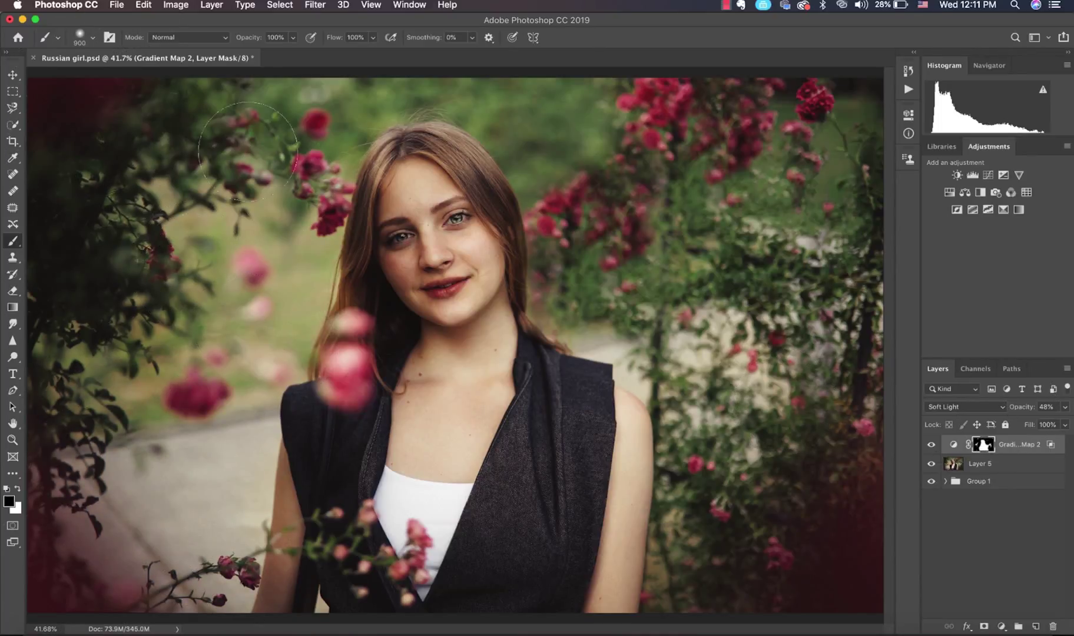
{"action": "key", "text": "super+plus"}
{"action": "key", "text": "super+plus"}
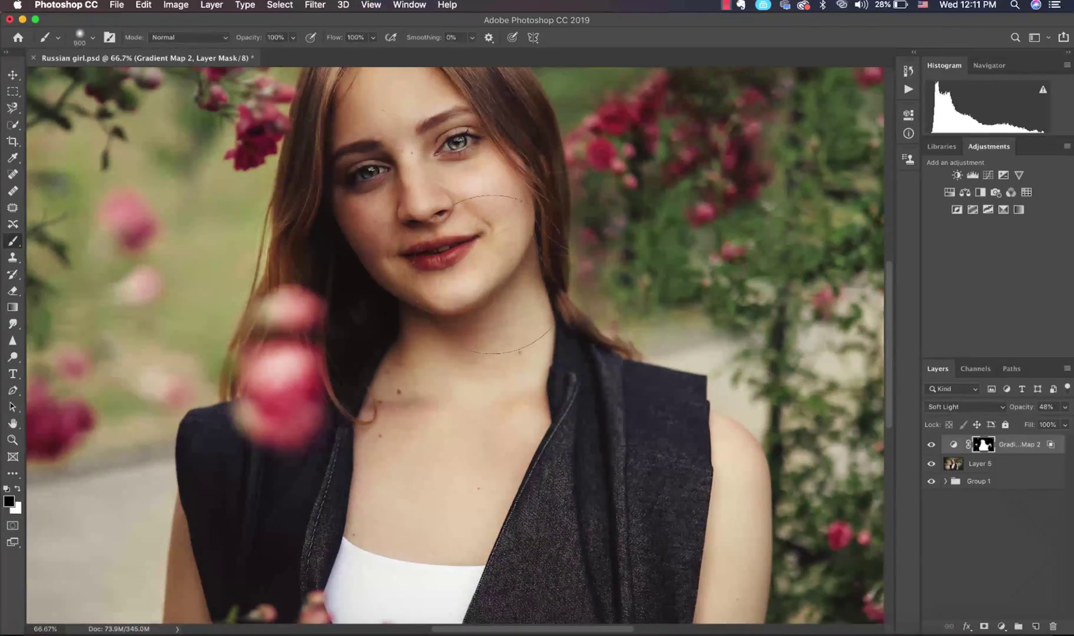
{"action": "scroll", "coordinate": [707, 342], "scroll_direction": "up", "scroll_amount": 3}
{"action": "left_click_drag", "start_coordinate": [1023, 414], "coordinate": [1030, 412]}
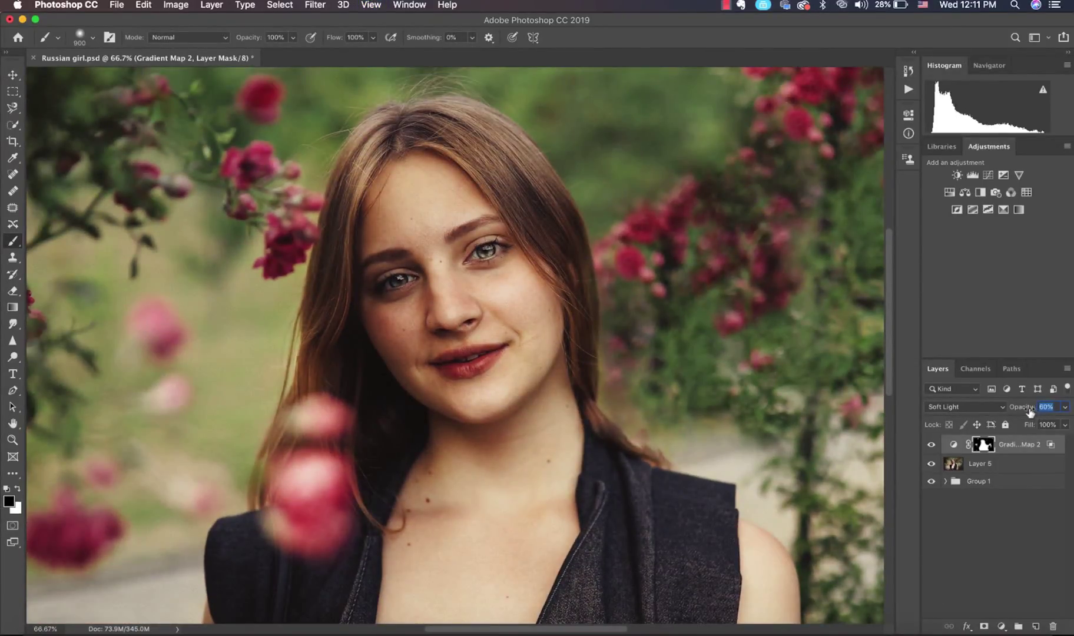
- Compare the toning on and off, then readjust the Underlying Layer Blend If shadow split
{"action": "left_click", "coordinate": [931, 445]}
{"action": "left_click", "coordinate": [935, 445]}
{"action": "left_click", "coordinate": [936, 445]}
{"action": "left_click", "coordinate": [935, 446]}
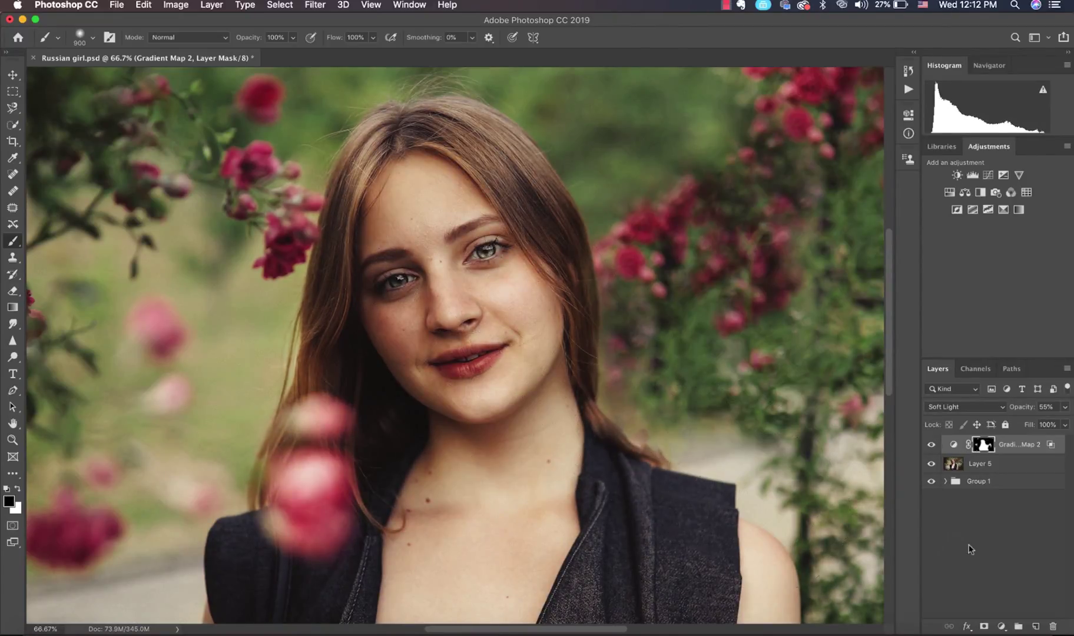
{"action": "left_click", "coordinate": [967, 627]}
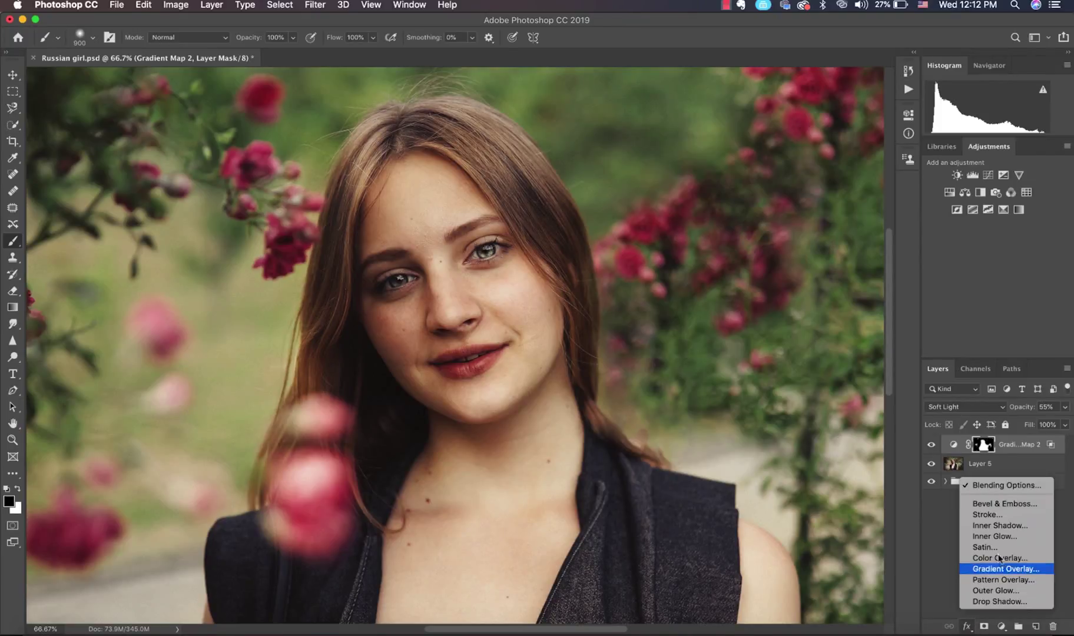
{"action": "left_click", "coordinate": [1001, 487]}
{"action": "left_click_drag", "start_coordinate": [793, 371], "coordinate": [823, 375]}
{"action": "left_click", "coordinate": [1007, 140]}
- Compare against the base photo at 100% and lower Gradient Map 2 opacity to 47%
{"action": "key", "text": "b"}
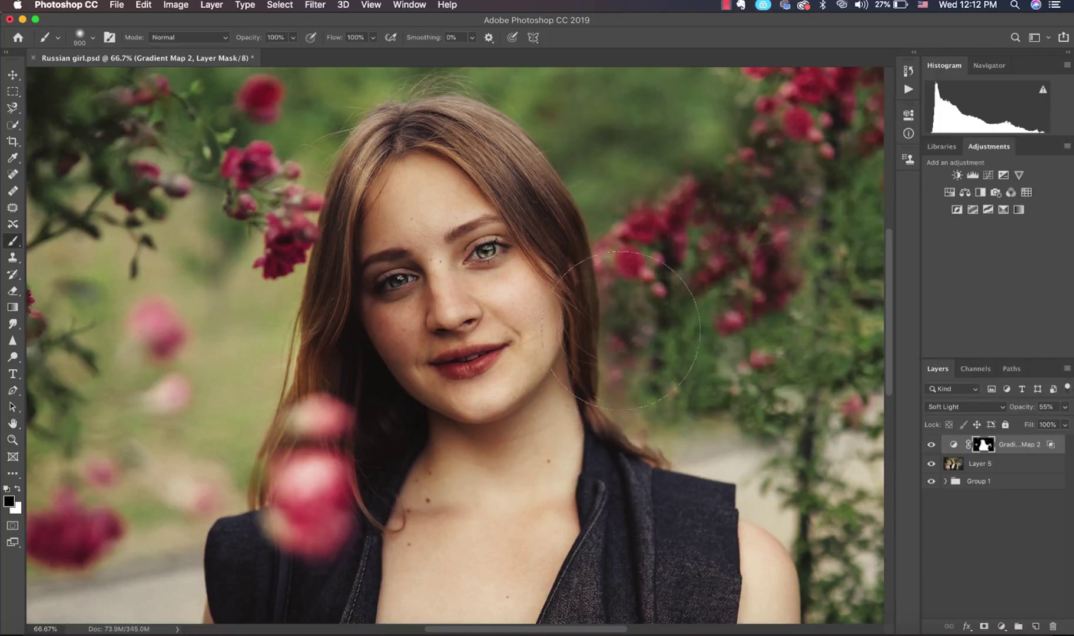
{"action": "scroll", "coordinate": [596, 346], "scroll_direction": "down", "scroll_amount": 3}
{"action": "scroll", "coordinate": [596, 346], "scroll_direction": "up", "scroll_amount": 3}
{"action": "key", "text": "super+plus"}
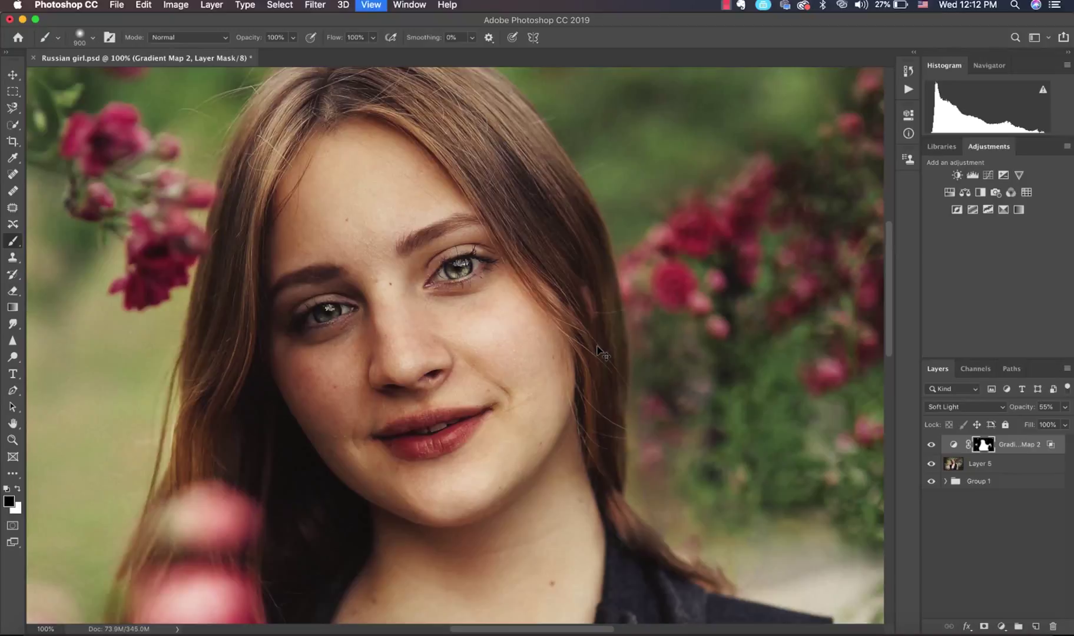
{"action": "left_click", "coordinate": [931, 465], "text": "alt"}
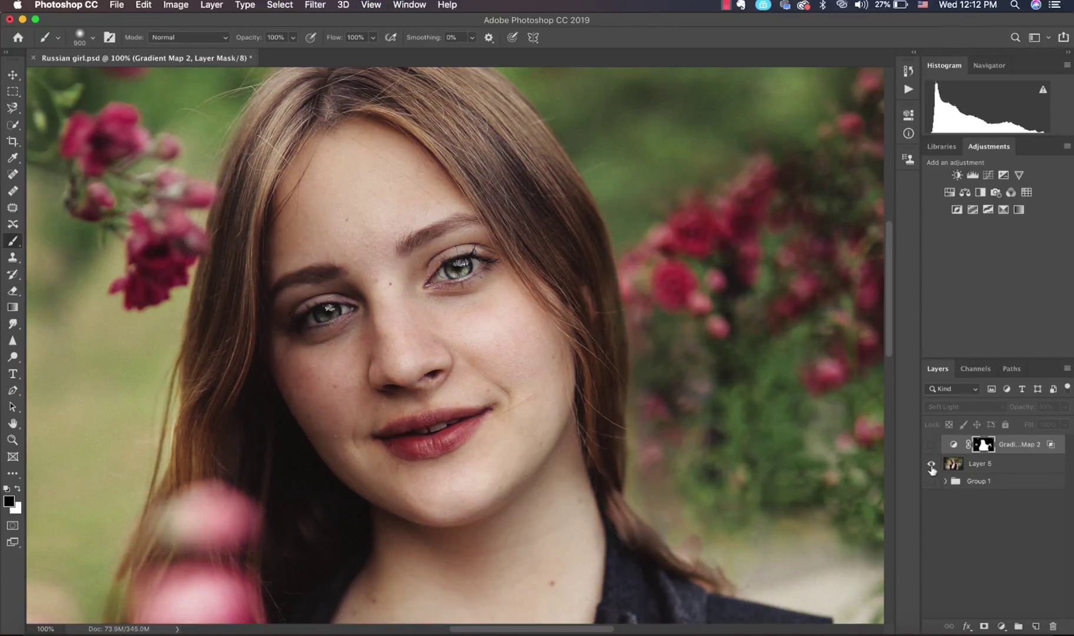
{"action": "left_click", "coordinate": [931, 466], "text": "alt"}
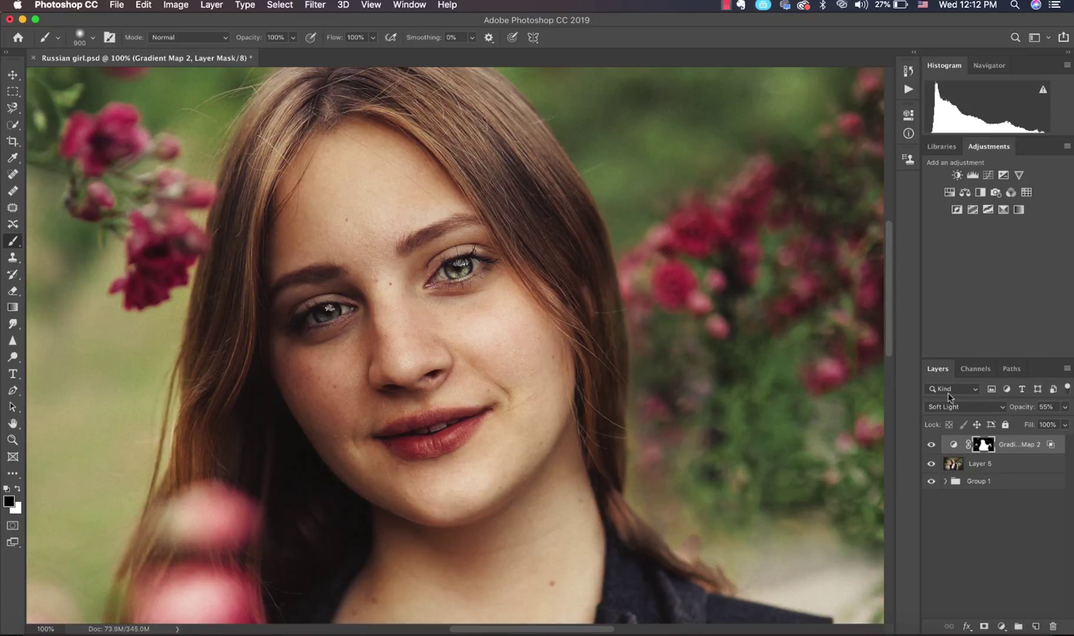
{"action": "left_click_drag", "start_coordinate": [1028, 410], "coordinate": [1024, 411]}
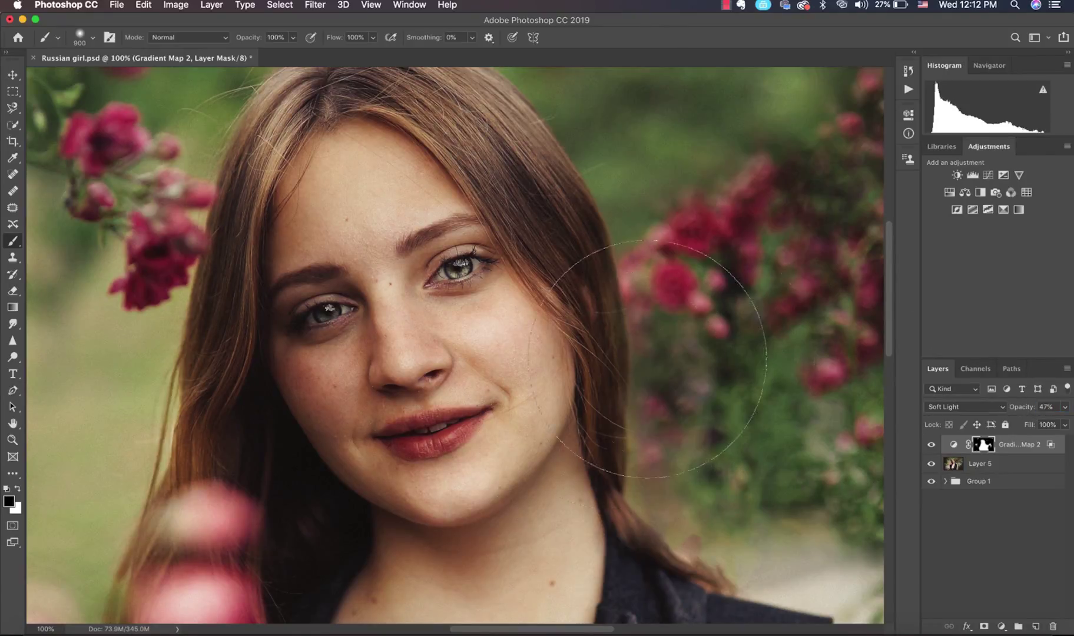